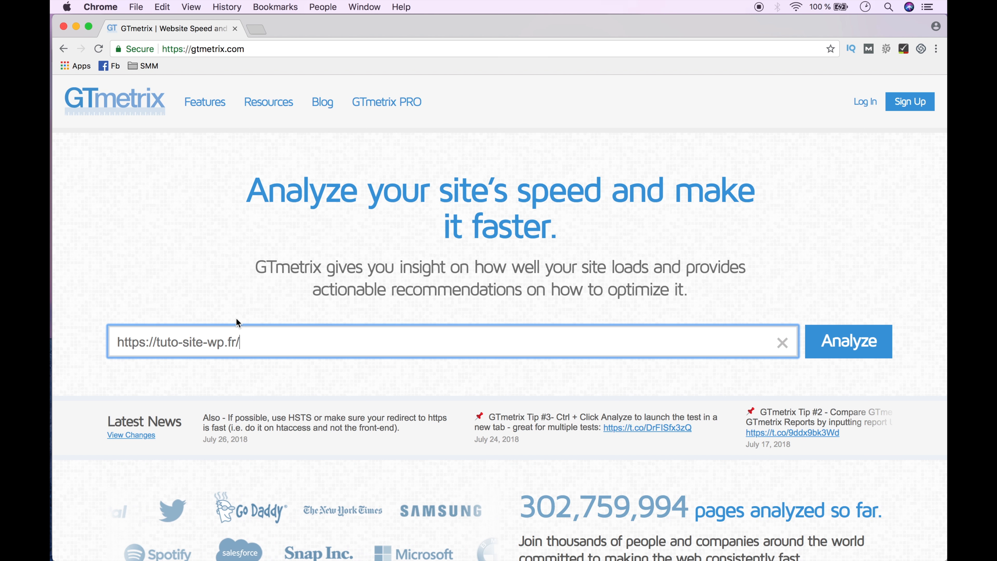
key(Return)
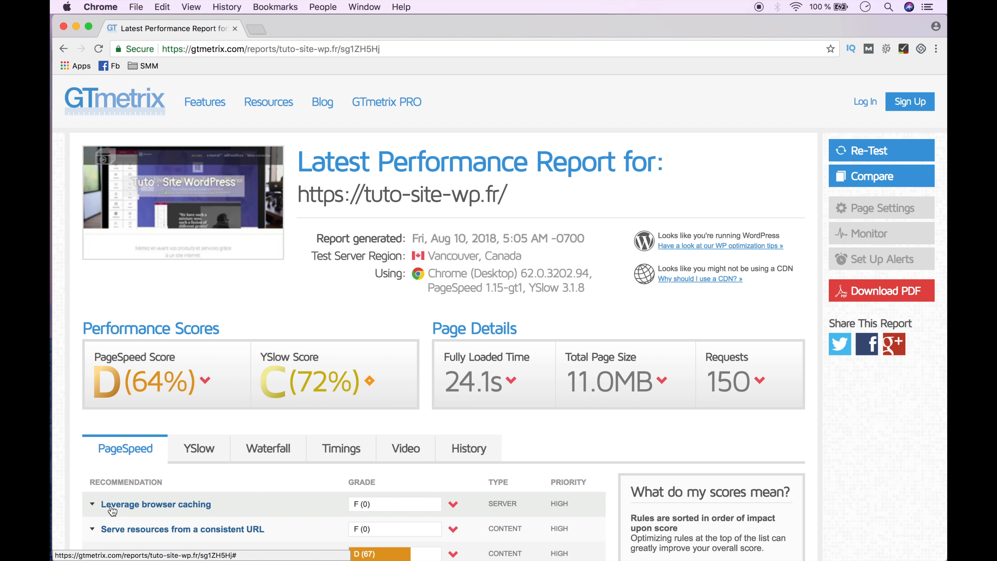
scroll(234, 507, down, 2)
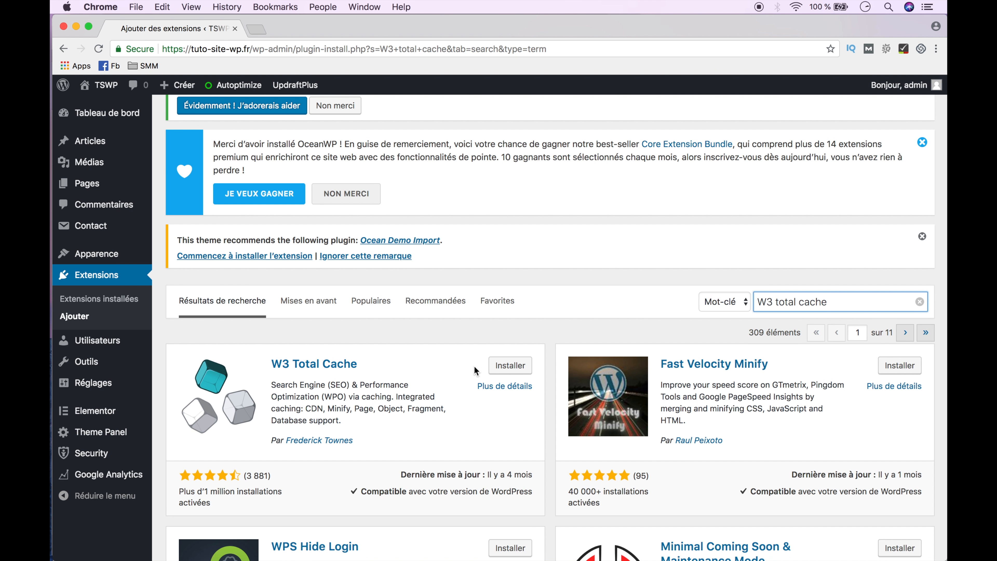
Install and activate the W3 Total Cache extension, and open its settings from the installed extensions list.
click(519, 366)
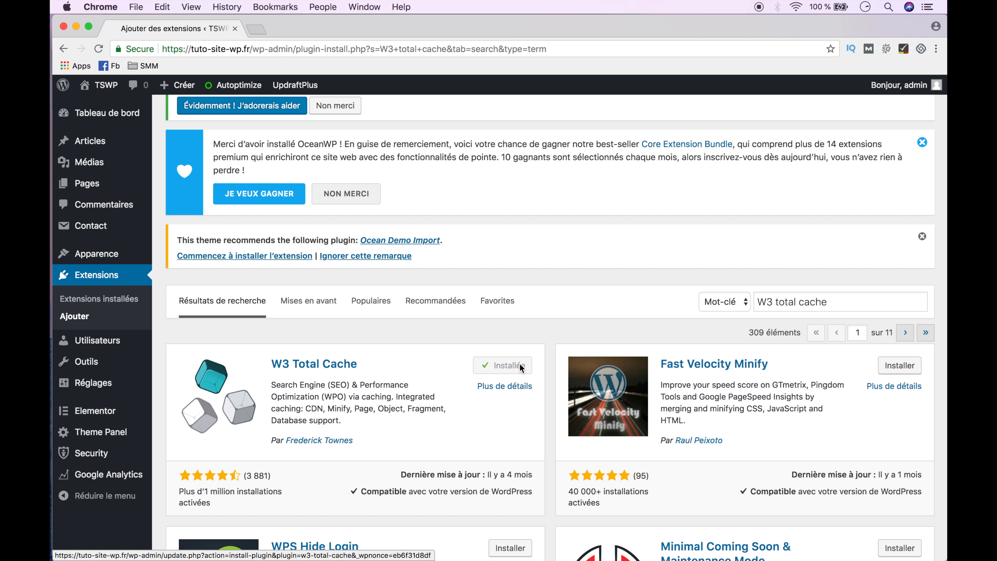
click(518, 367)
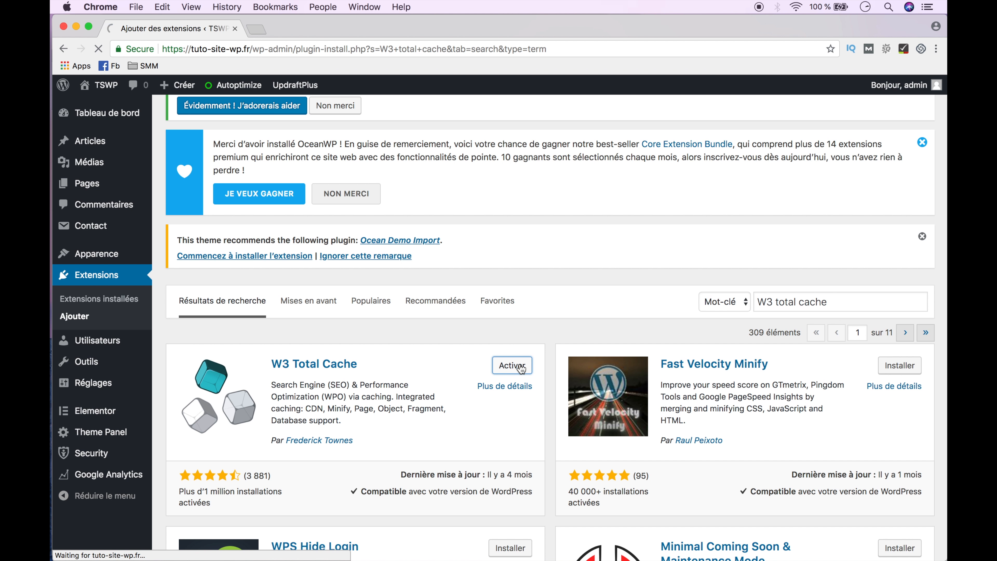
scroll(522, 369, down, 15)
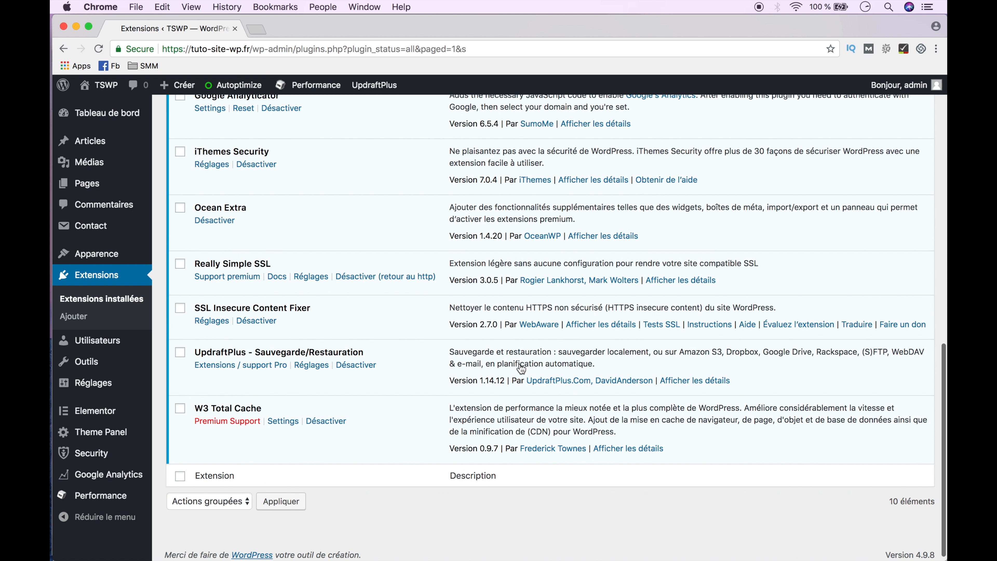
click(282, 423)
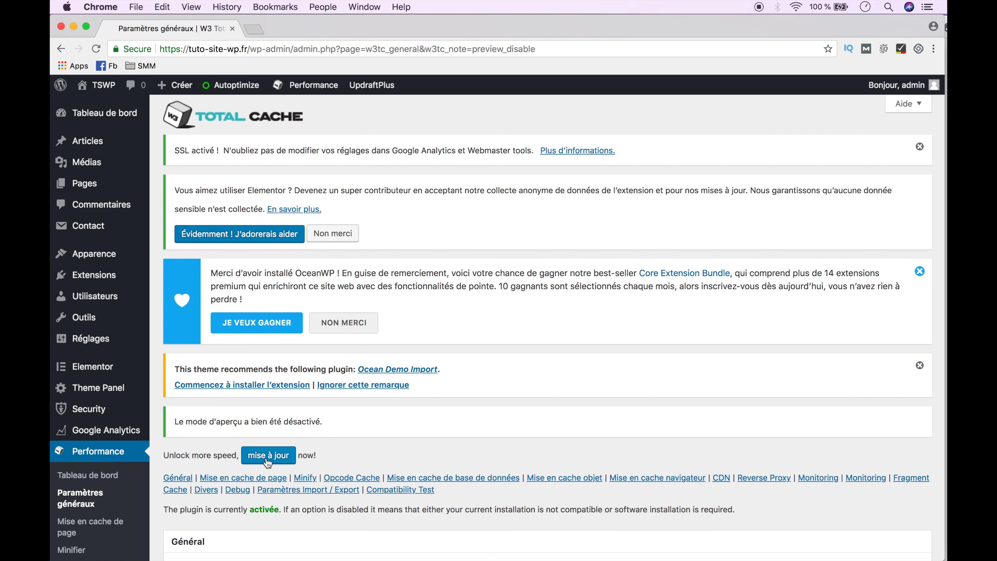
Try out preview mode in the general settings by activating it and deactivating it again.
scroll(267, 464, down, 5)
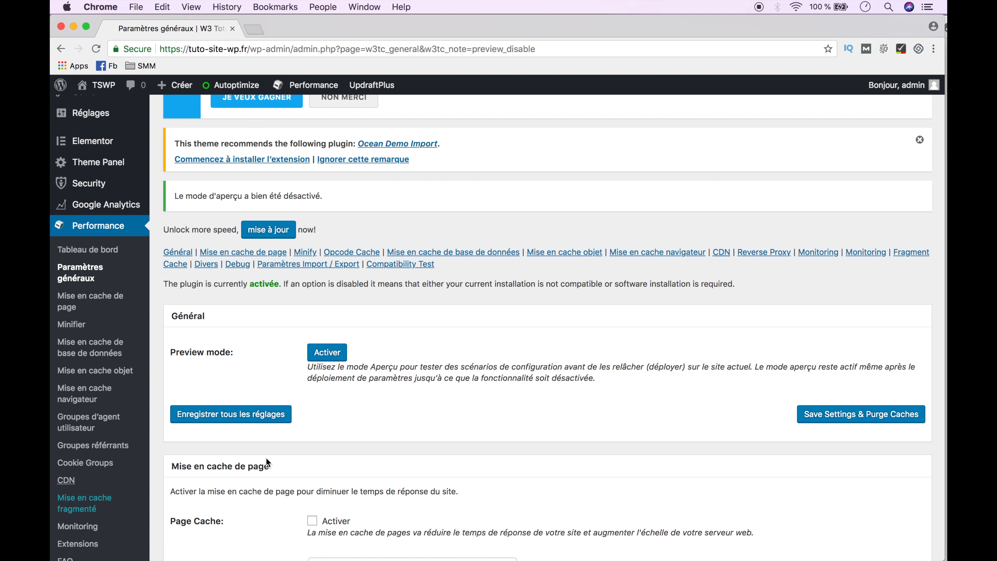
click(327, 353)
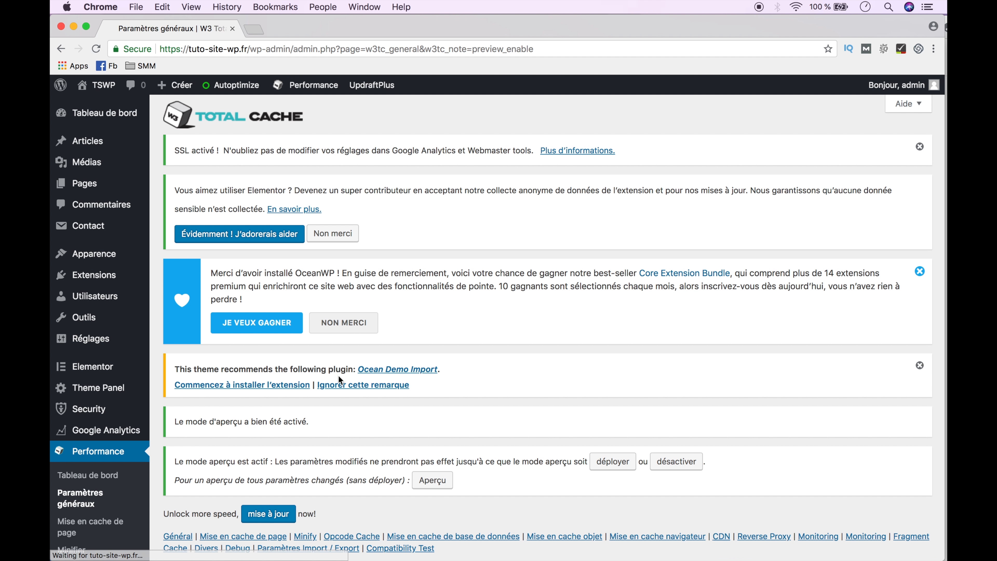
scroll(339, 375, down, 6)
scroll(324, 468, down, 1)
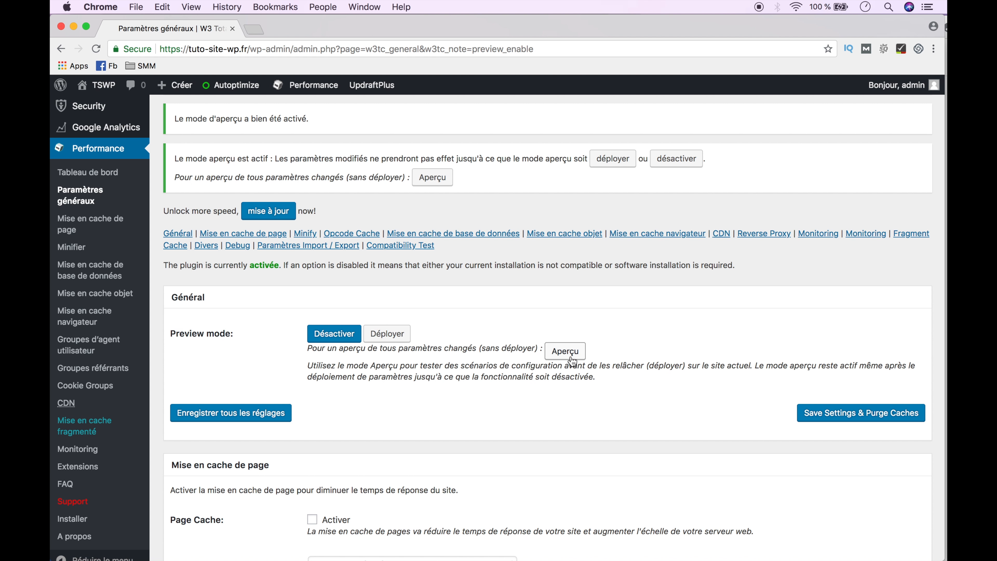
click(340, 334)
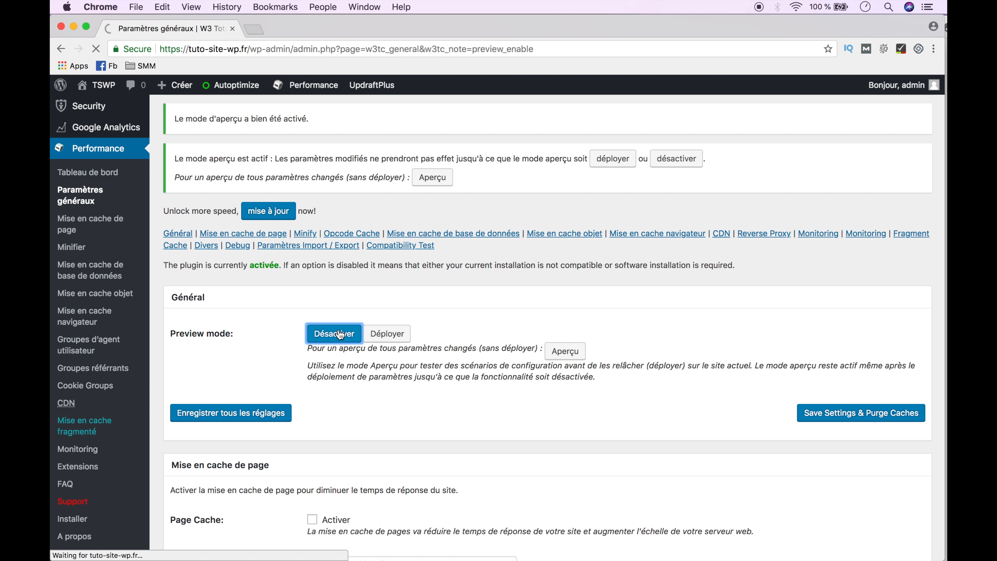
Enable Page Cache in the general settings, and switch the Minifier option on and back off.
scroll(314, 415, down, 10)
scroll(313, 414, down, 2)
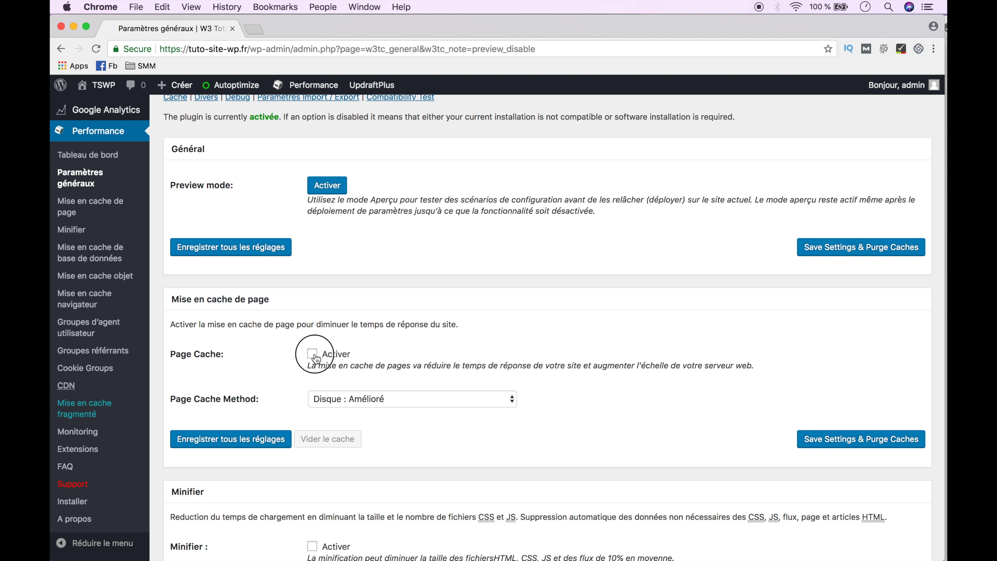
click(324, 356)
scroll(285, 295, down, 8)
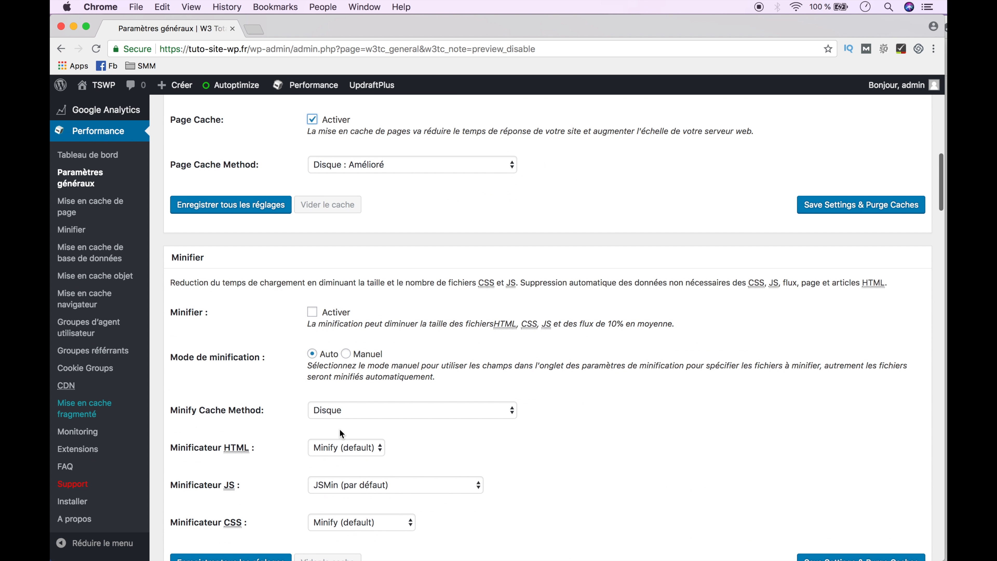
click(313, 312)
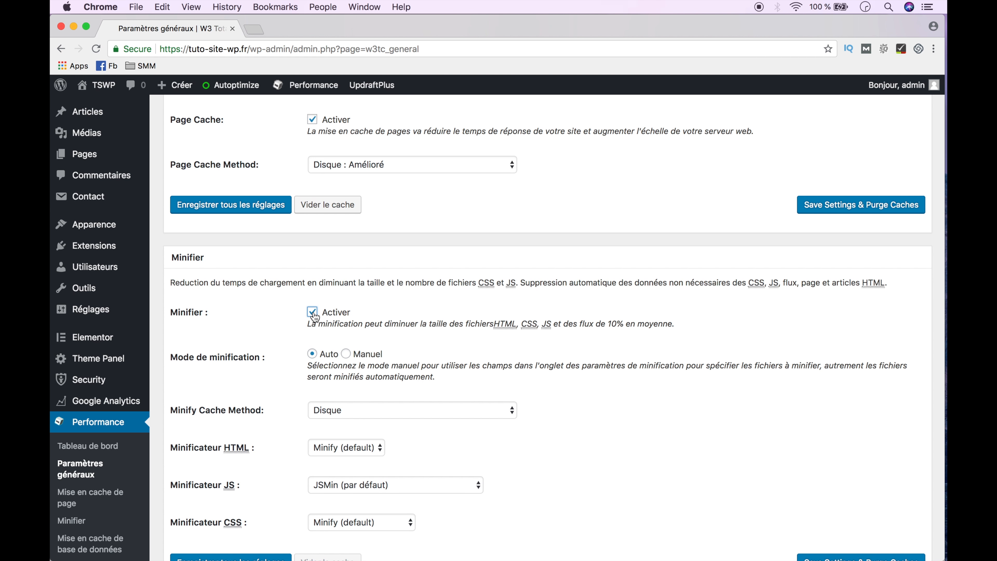
click(313, 314)
Enable the database cache in the general settings.
scroll(314, 322, down, 13)
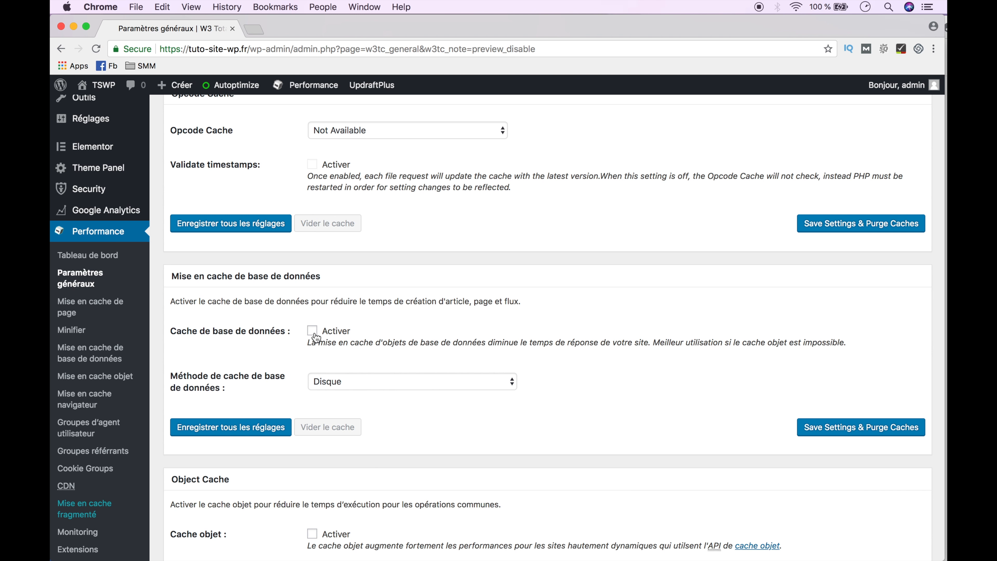
click(312, 332)
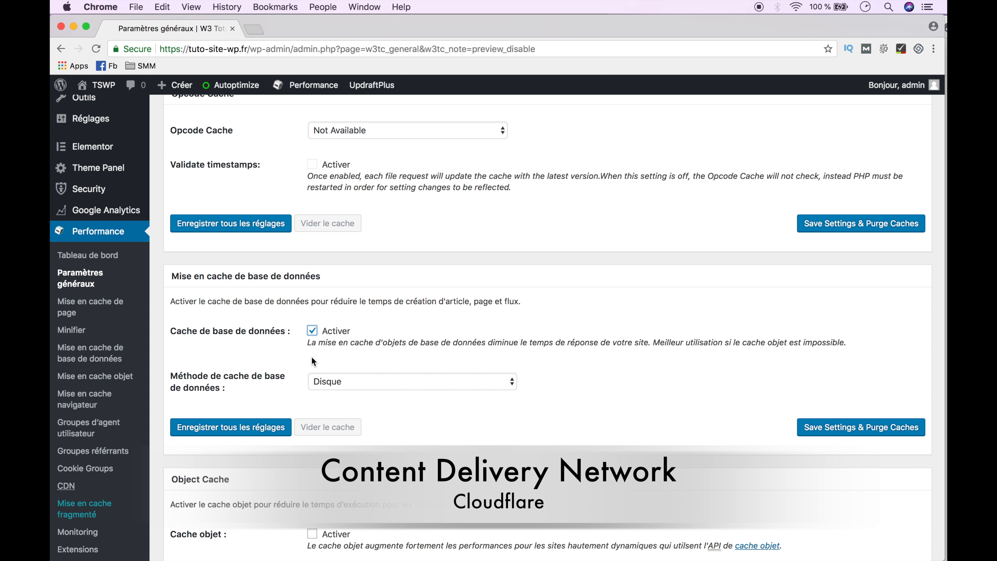
Switch the CDN option on and back off in the general settings.
scroll(312, 361, down, 5)
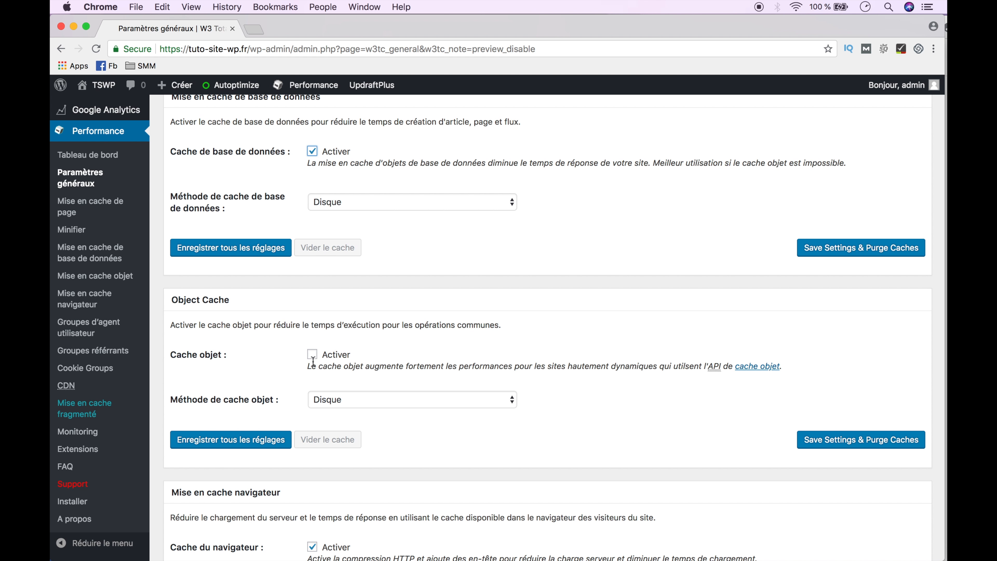
scroll(309, 378, down, 1)
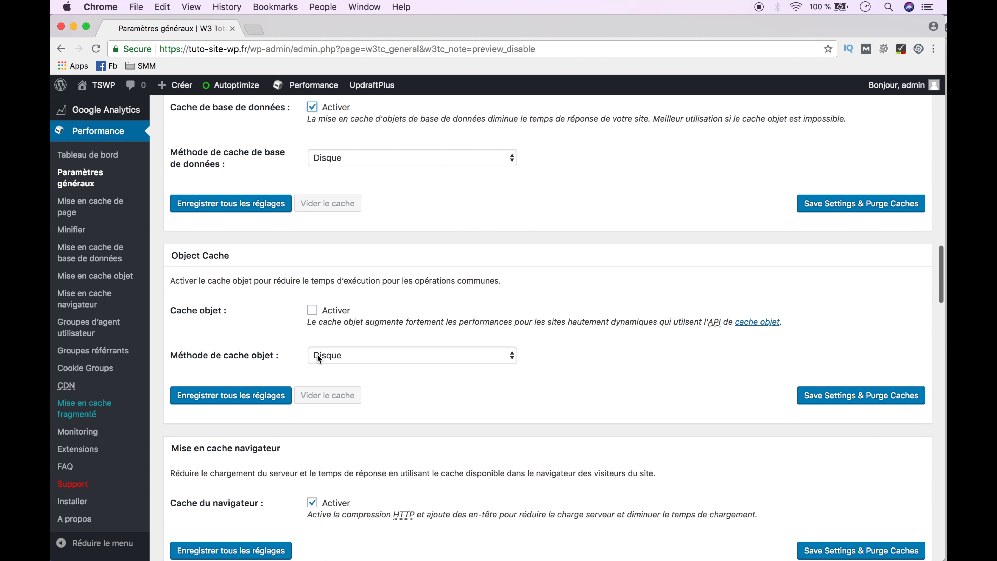
scroll(324, 319, down, 5)
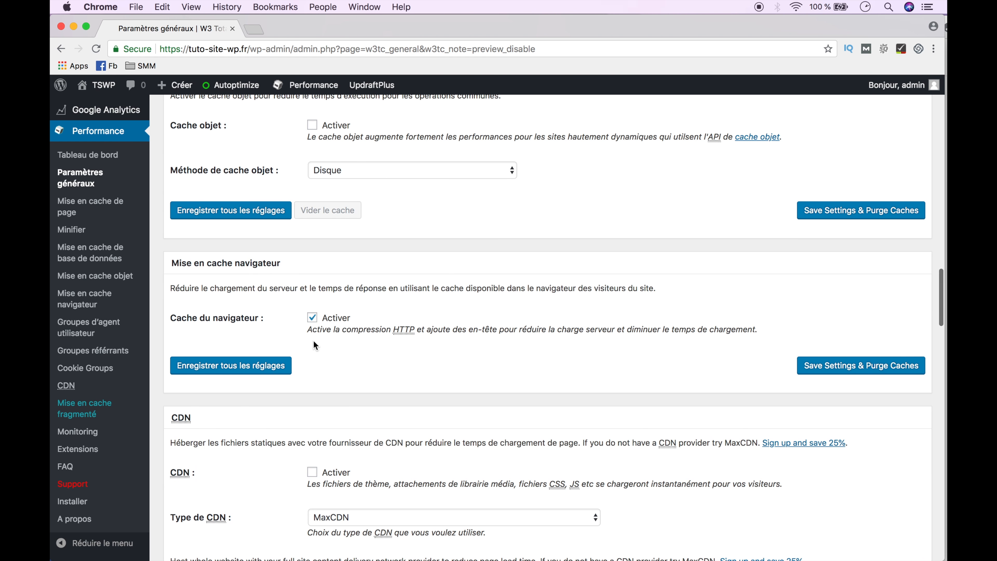
scroll(312, 340, down, 7)
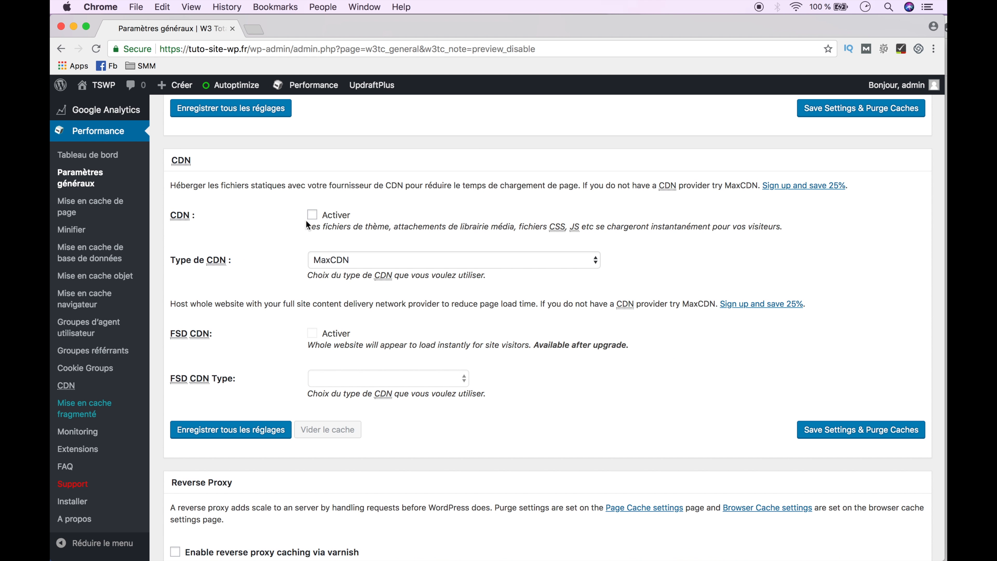
click(313, 214)
click(313, 214)
Enable optimisation of the enhanced disk page and minify disk cache for NFS, and save the general settings while purging the caches.
scroll(316, 350, down, 1)
scroll(316, 351, down, 15)
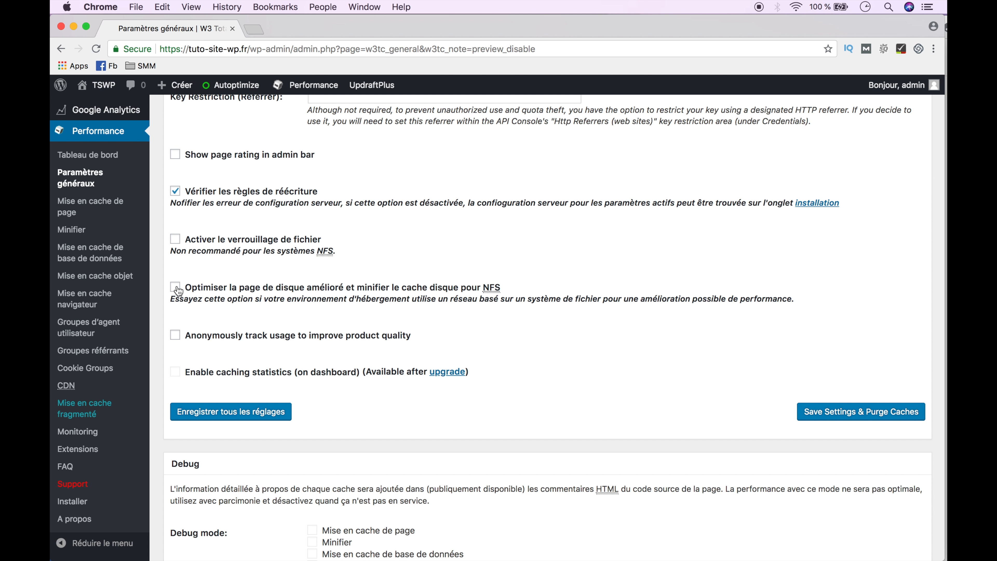
click(176, 288)
scroll(212, 387, down, 1)
click(836, 401)
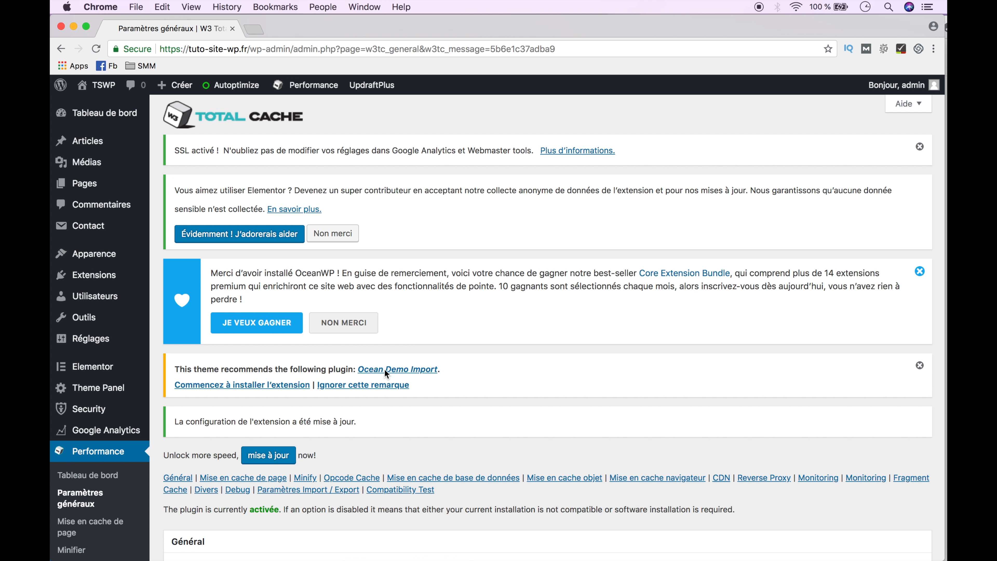
Open the page cache settings and enable caching of feeds for site, categories, tags and comments.
click(91, 527)
scroll(409, 349, down, 8)
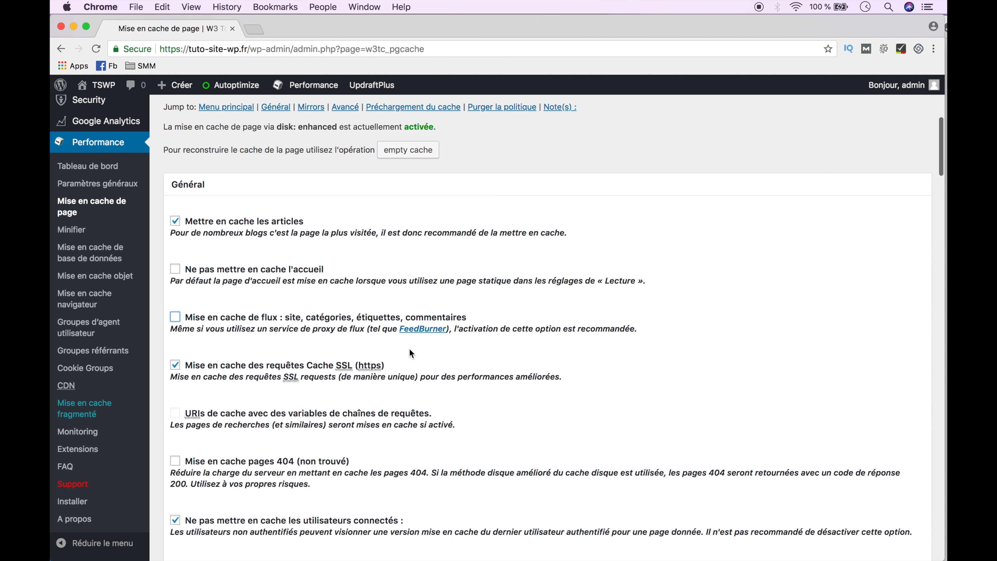
click(176, 318)
Exclude user roles from page caching, selecting Administrator, Editor, Author, Contributor and Subscriber.
scroll(174, 353, down, 5)
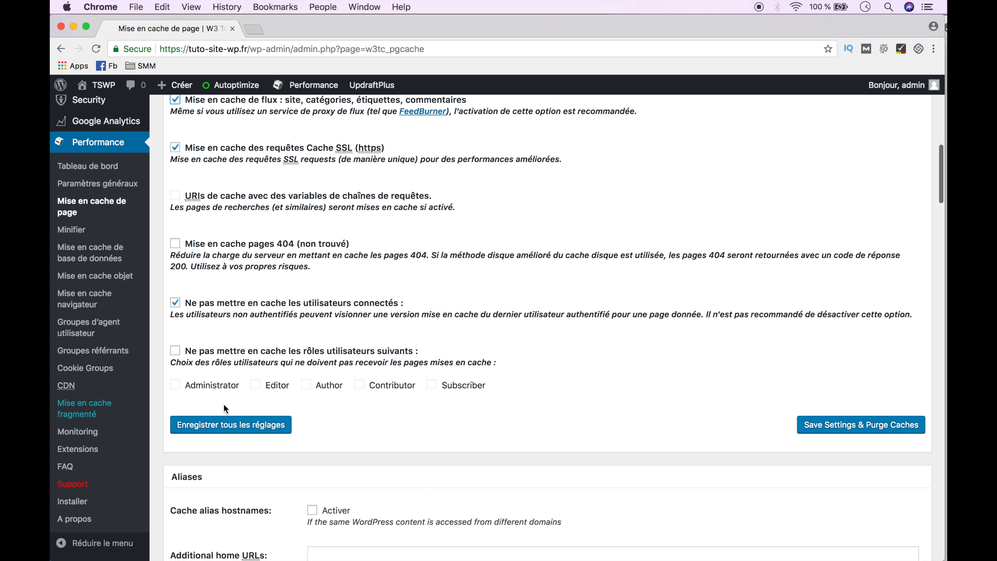
click(178, 353)
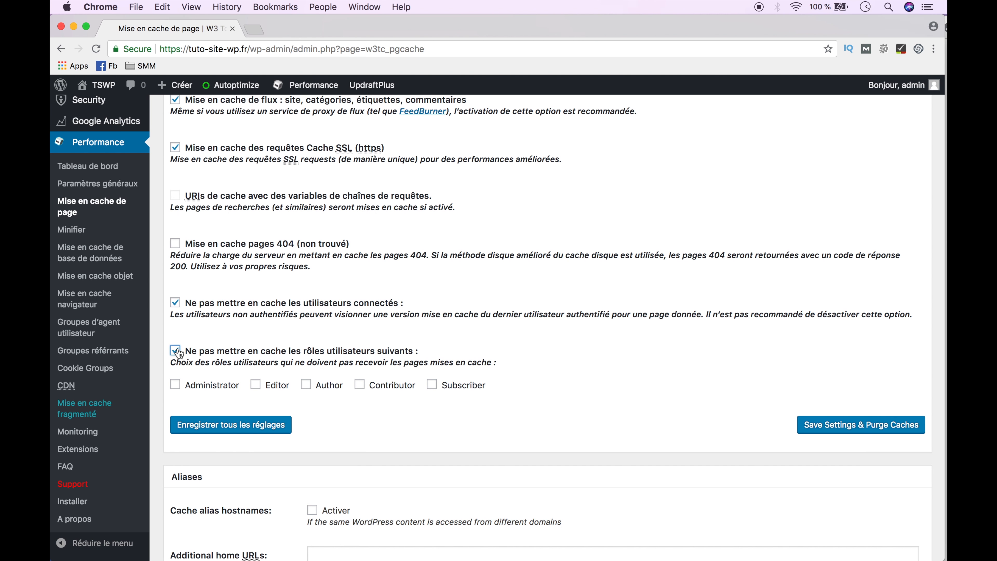
click(175, 387)
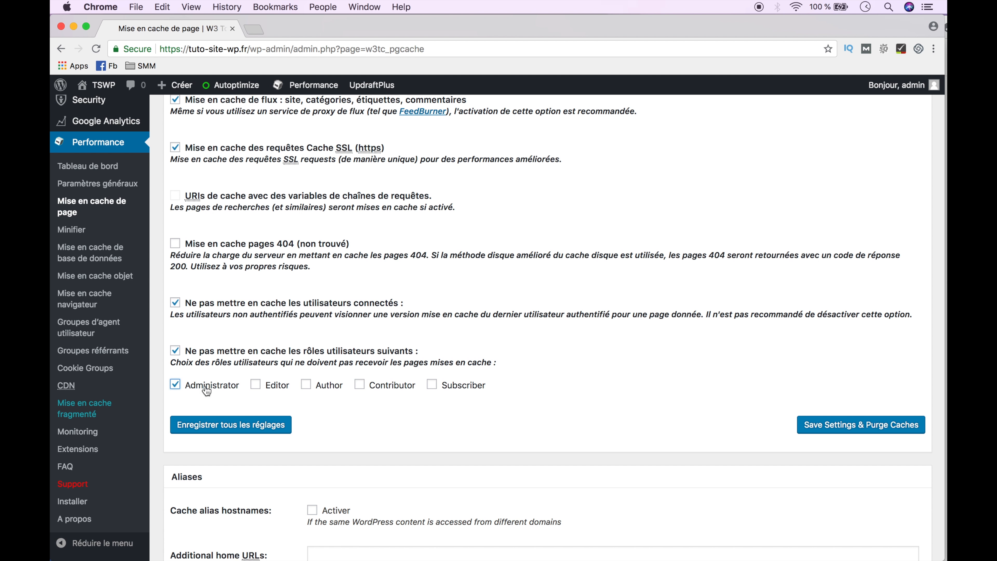
click(256, 387)
click(308, 385)
click(361, 387)
click(434, 388)
Enable automatic priming of the page cache and preloading of the post cache upon publish events.
scroll(434, 388, down, 12)
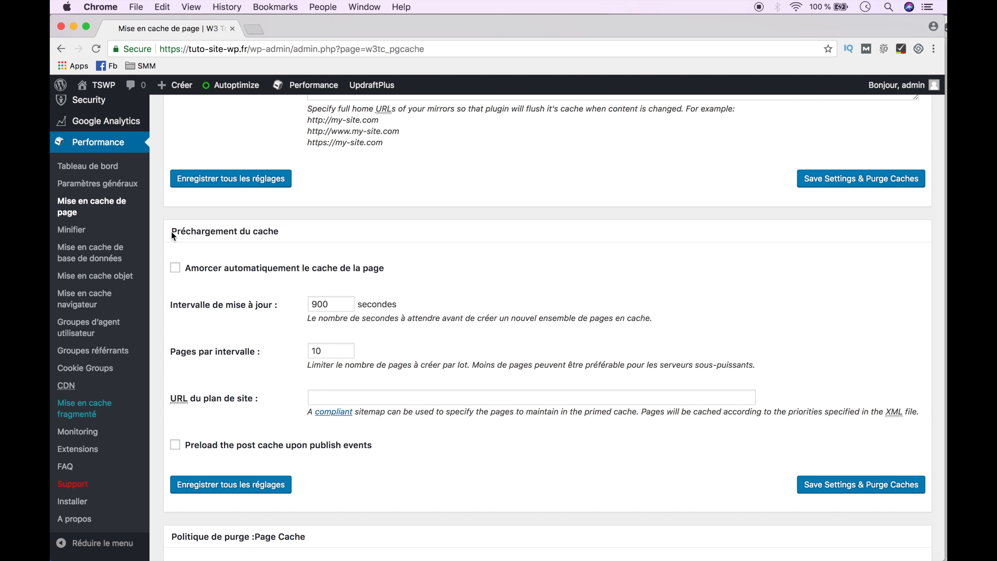
click(177, 268)
click(175, 446)
Look through the purge policy and advanced page cache options, and save the page cache settings while purging the caches.
scroll(262, 467, down, 5)
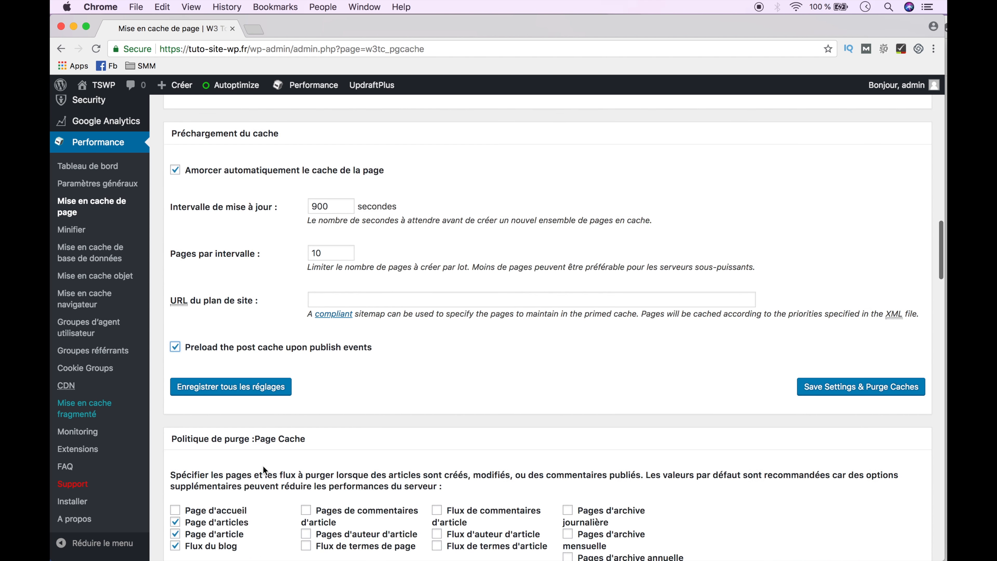
scroll(264, 467, down, 12)
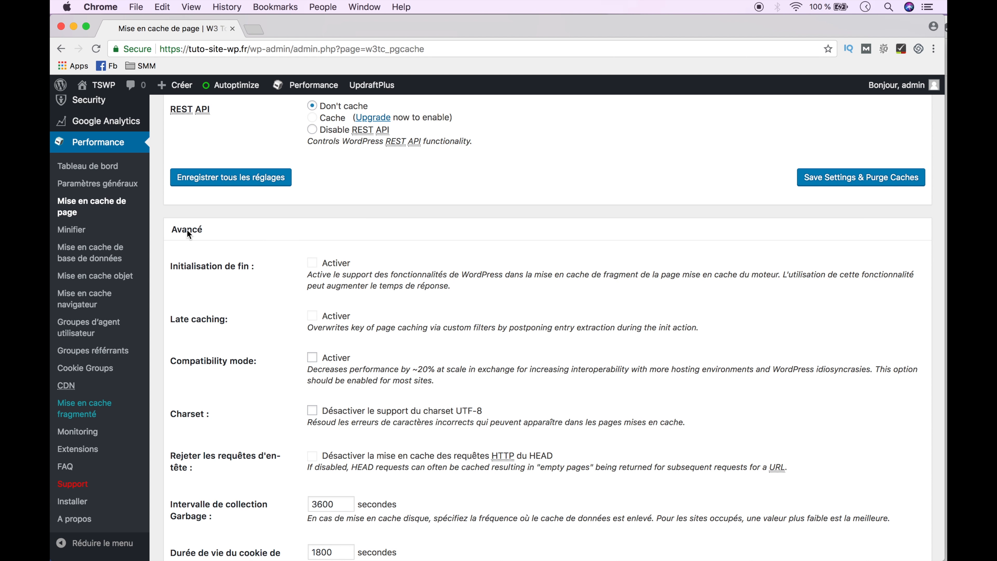
scroll(276, 230, down, 4)
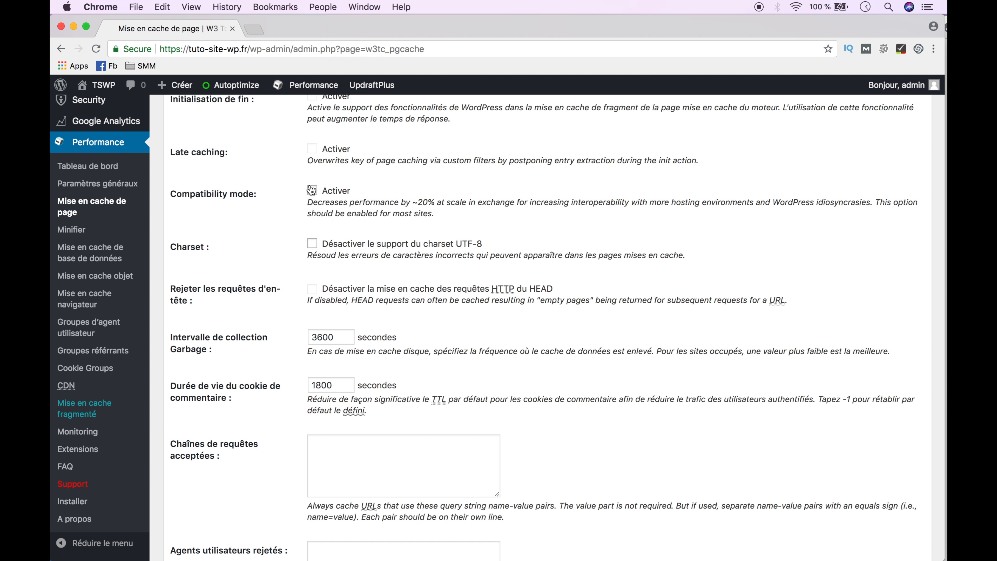
scroll(333, 310, down, 9)
scroll(329, 444, down, 19)
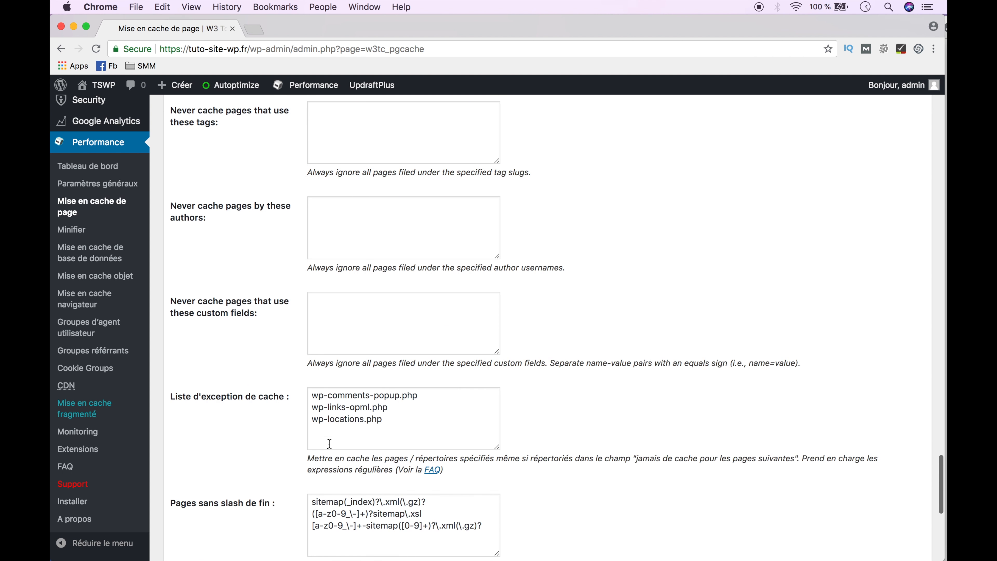
click(833, 376)
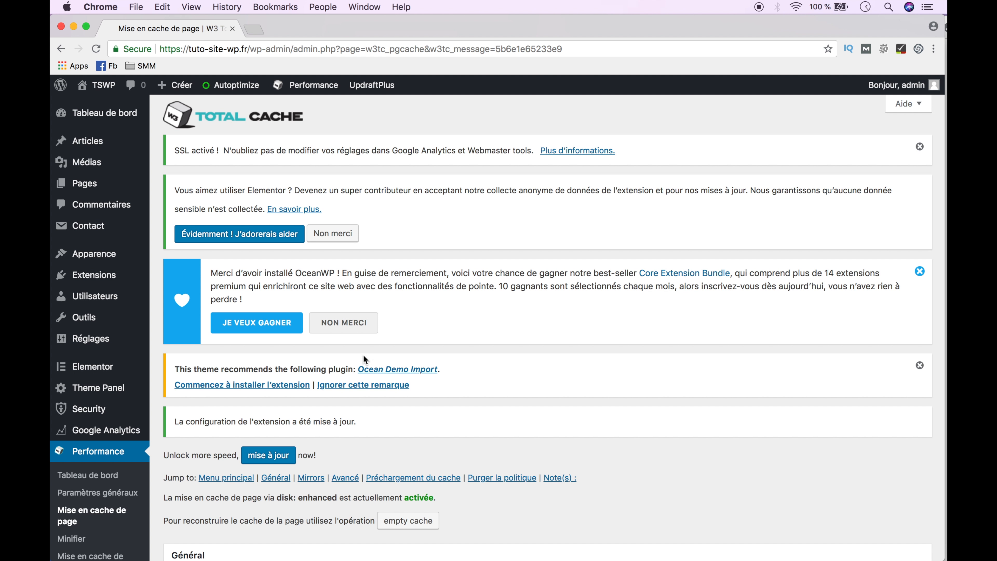
Open the browser cache settings and enable the general options for setting the expires header and the cache control header.
scroll(81, 462, down, 2)
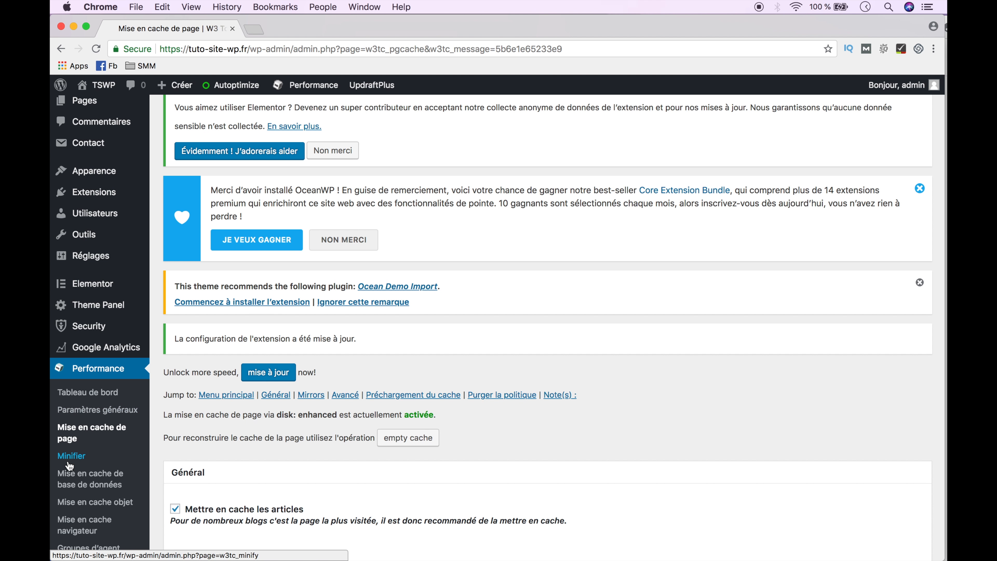
click(86, 528)
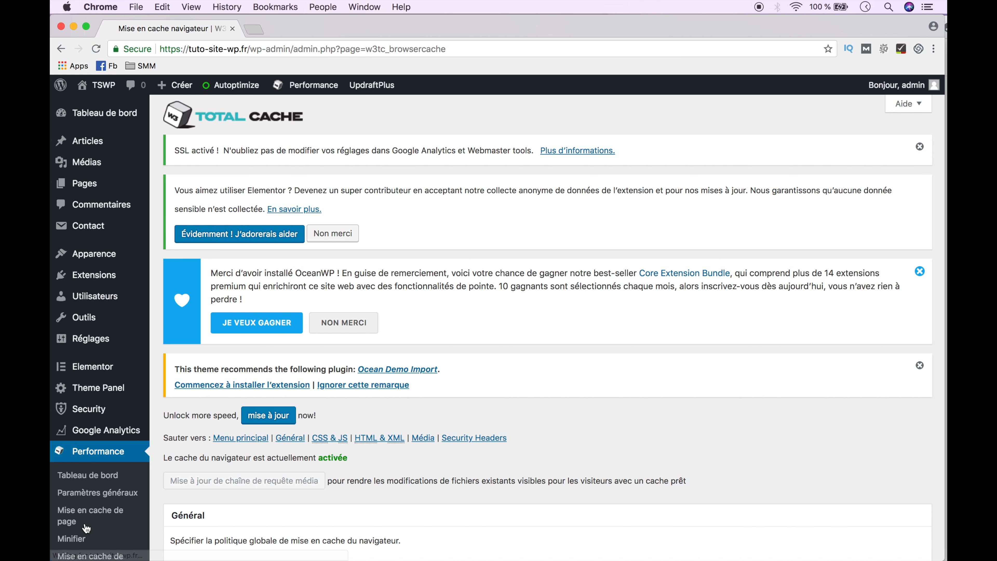
scroll(237, 429, down, 8)
scroll(237, 429, down, 1)
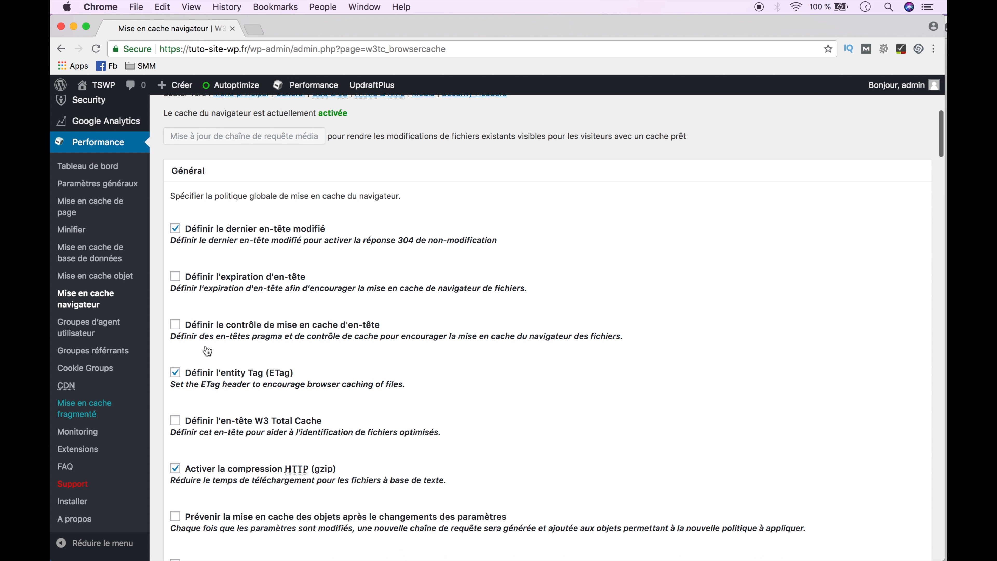
click(176, 278)
click(176, 327)
scroll(179, 414, down, 3)
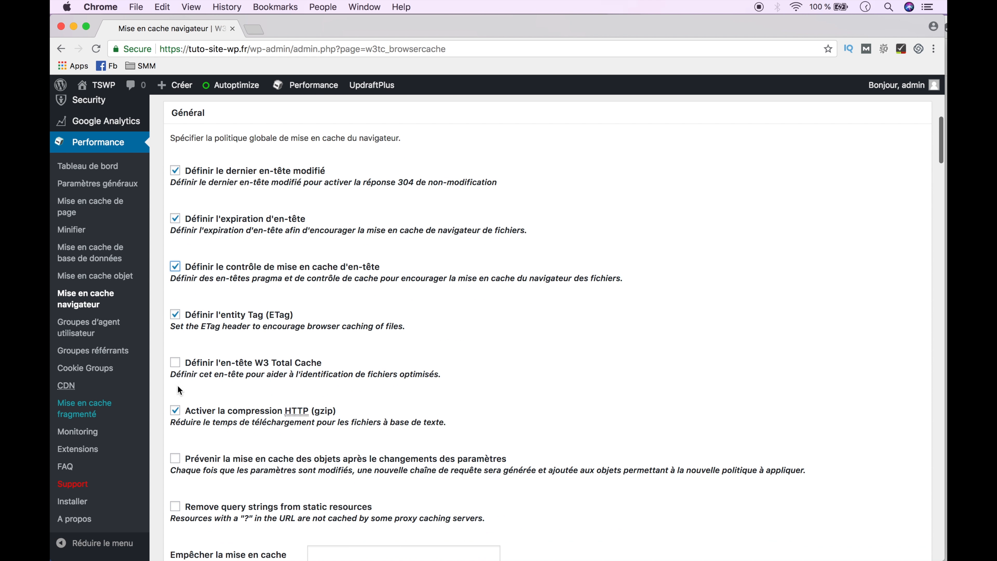
Enable the W3 Total Cache header and the removal of query strings from static resources in the general browser cache options.
click(176, 364)
scroll(175, 401, down, 5)
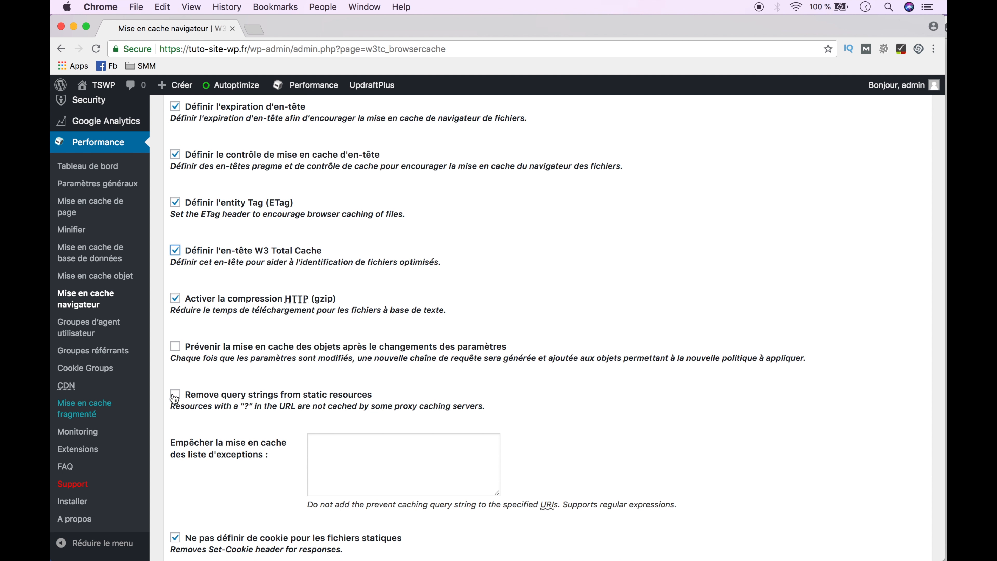
click(175, 395)
Save the browser cache settings and purge the caches, leaving the remaining CSS & JS, media and security header options as they are.
scroll(216, 429, down, 10)
scroll(215, 425, down, 20)
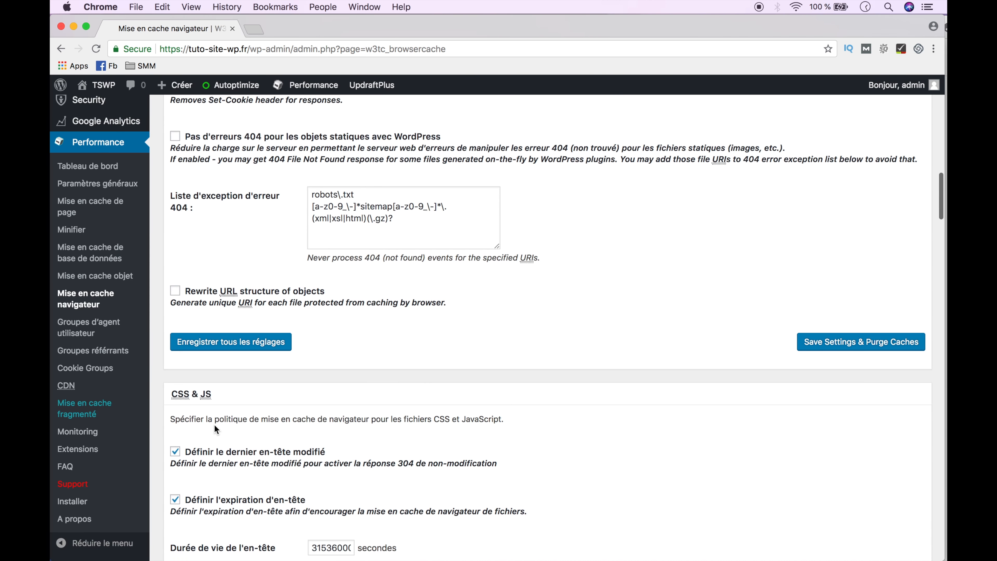
scroll(216, 434, down, 20)
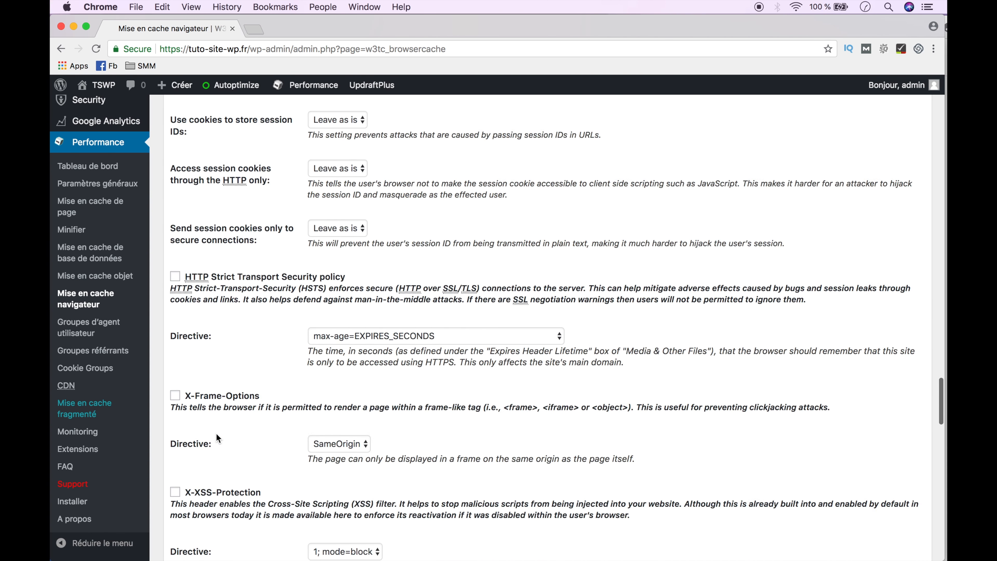
scroll(218, 435, down, 20)
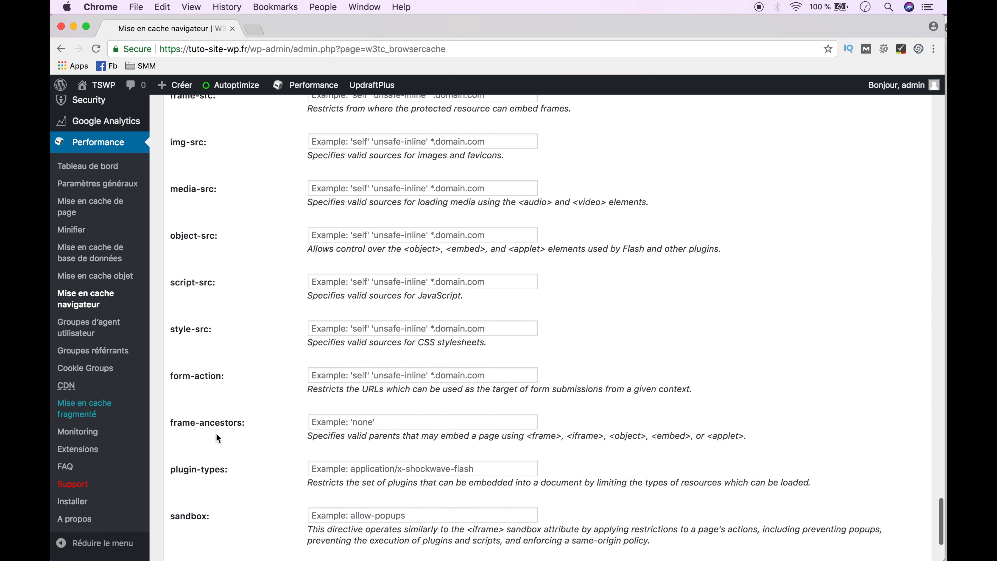
click(837, 485)
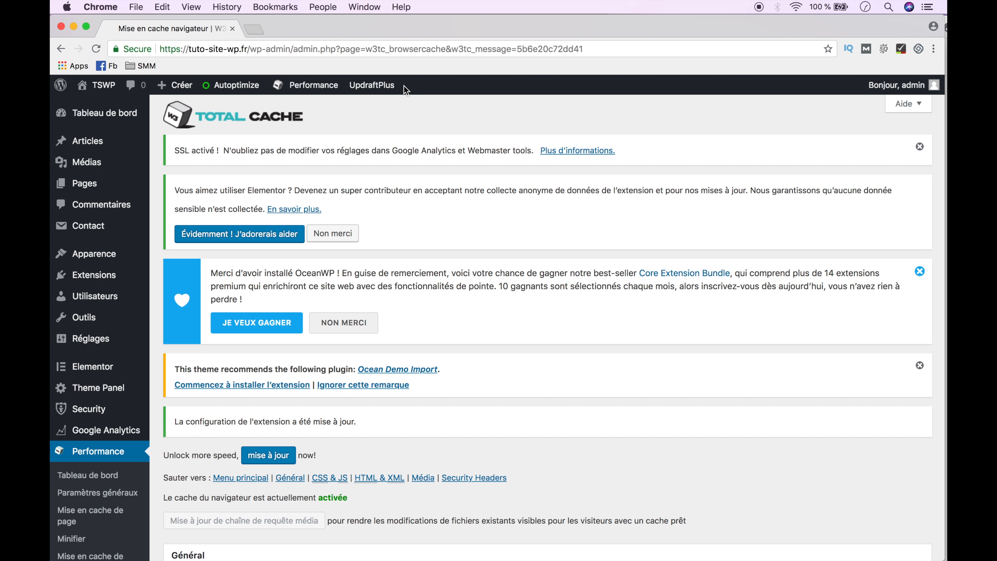
click(259, 27)
text(g)
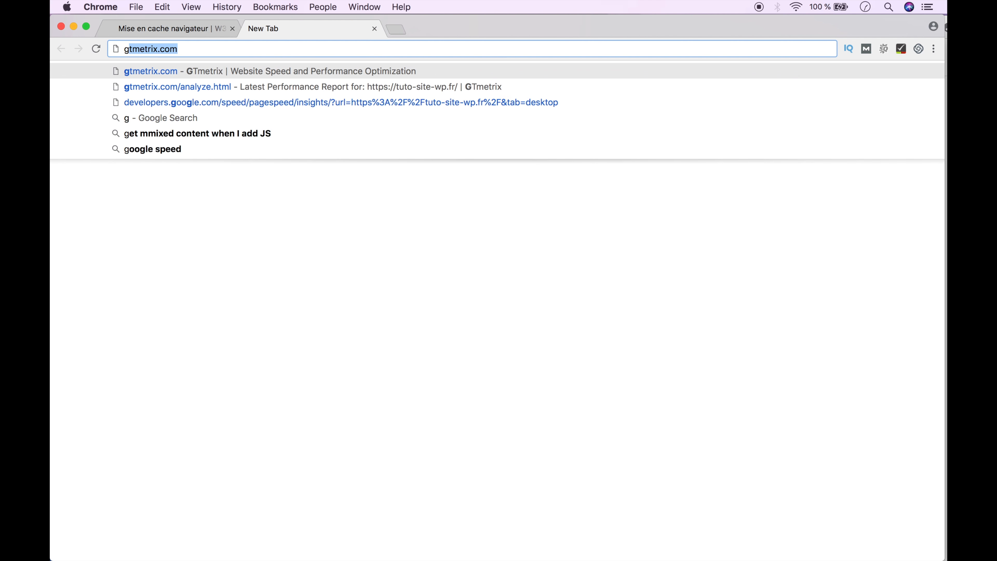
key(Return)
click(802, 340)
text(https://tuto-site-wp.fr/)
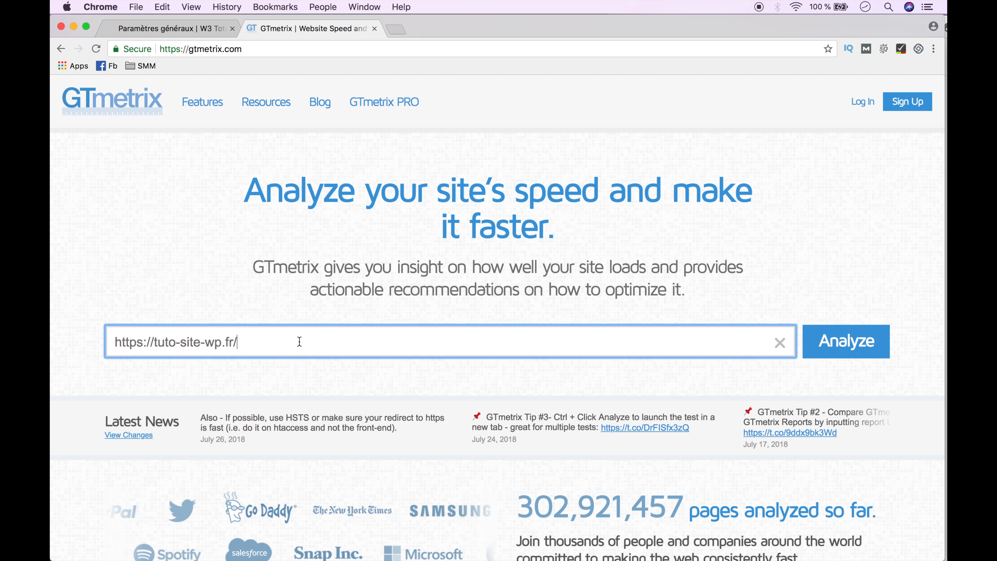
click(823, 355)
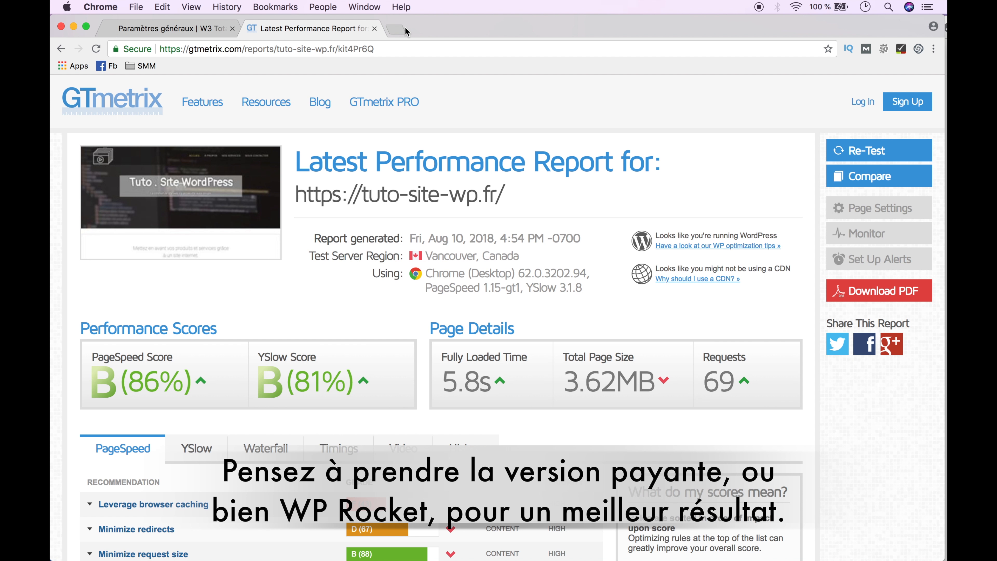
Search Google for "pagespeed insight" in a new browser tab and open the PageSpeed Insights tool.
click(397, 29)
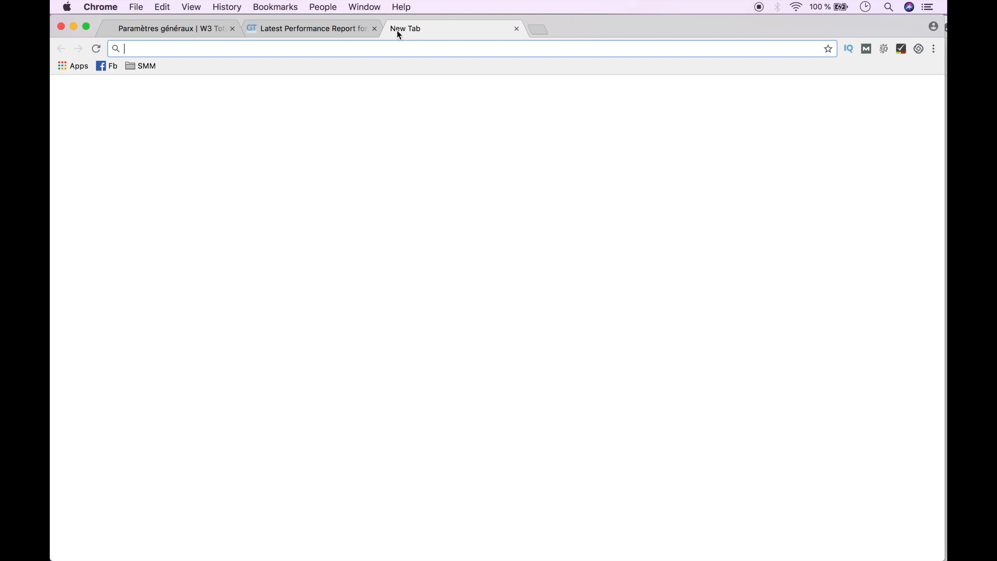
text(page spe)
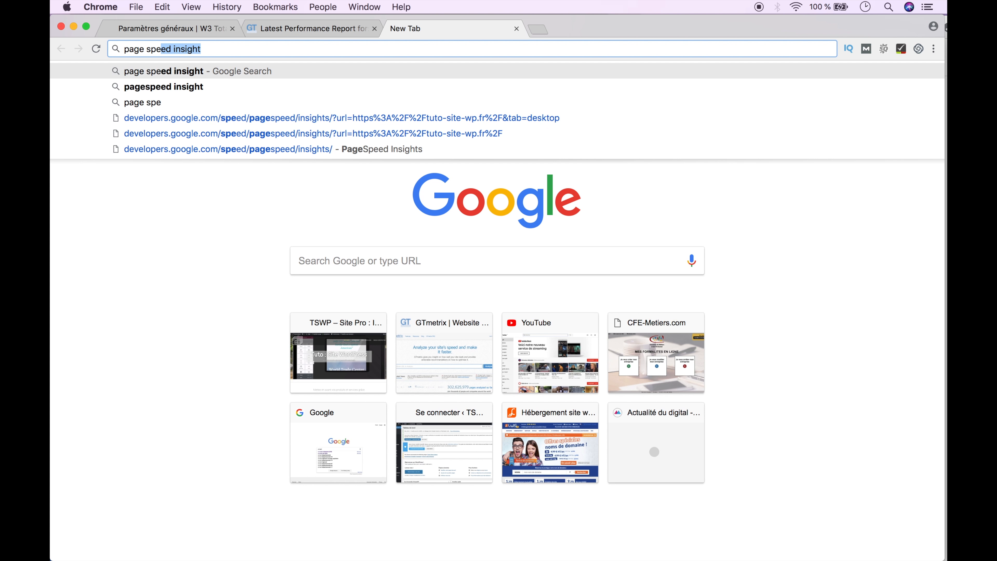
key(Down)
key(Return)
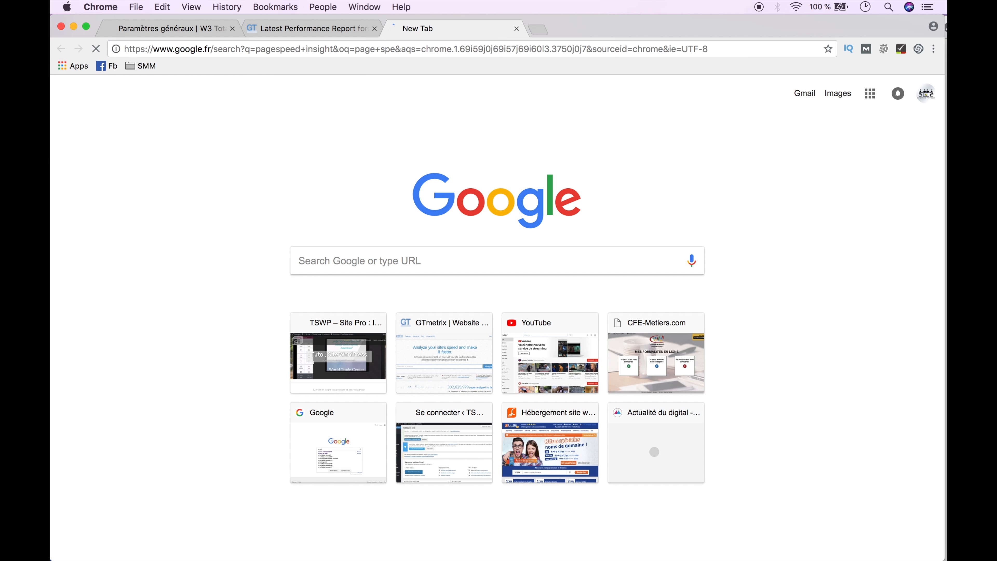
click(313, 191)
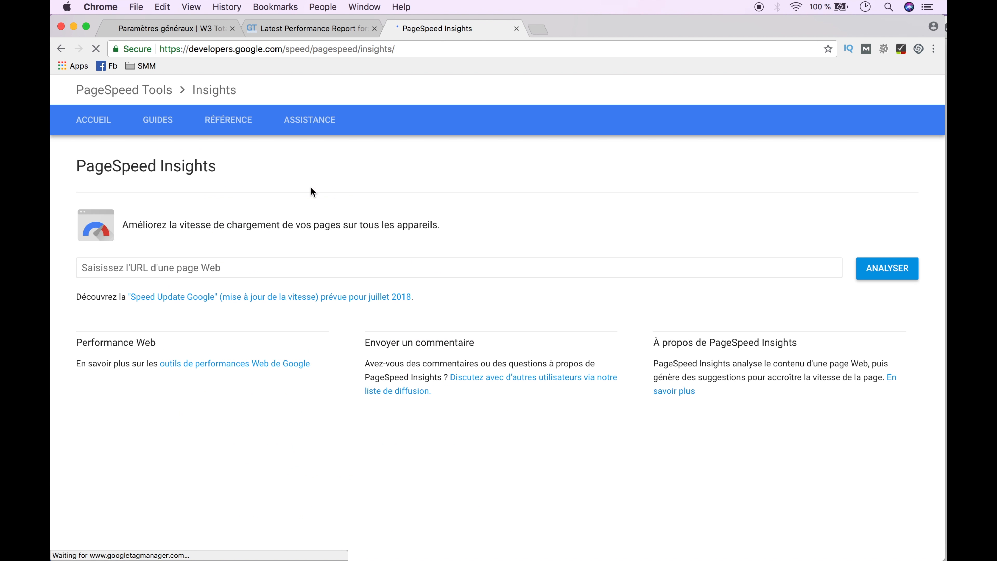
click(221, 264)
text(https://tuto-site-wp.fr/)
key(Return)
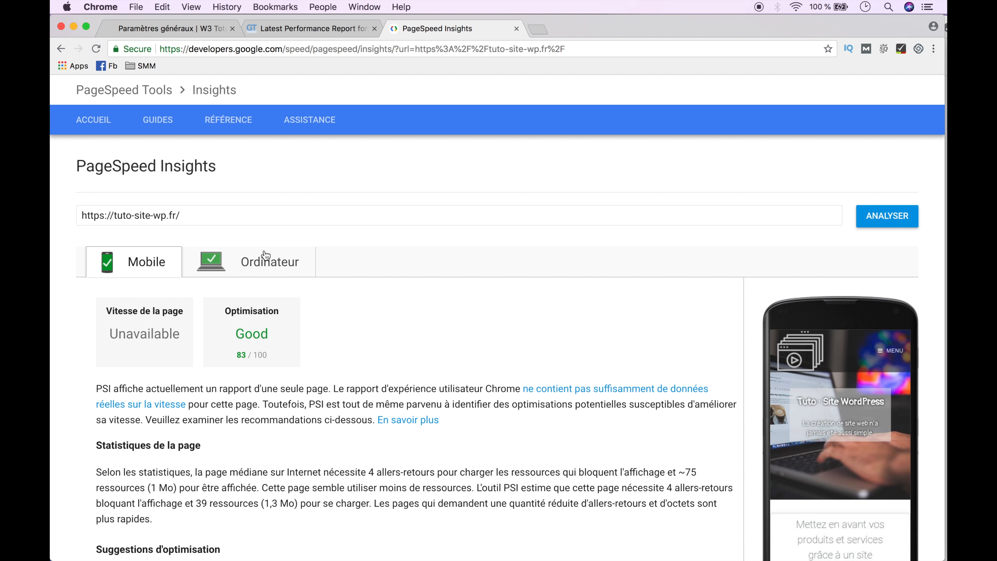
click(265, 259)
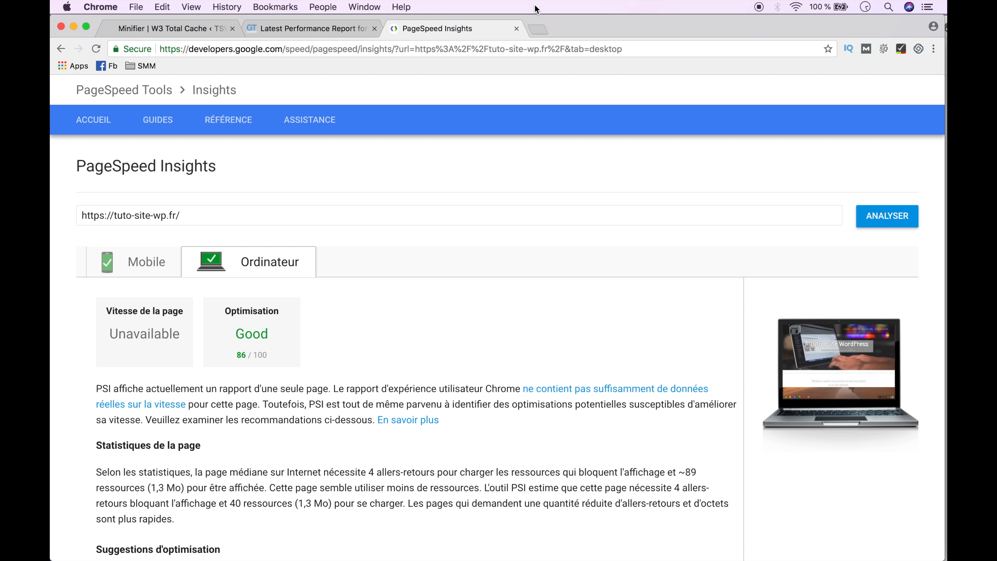
Open tuto-site-wp.fr in a new browser tab and check page loading by switching between À Propos and Nous Contacter.
click(537, 30)
text(tu)
key(Return)
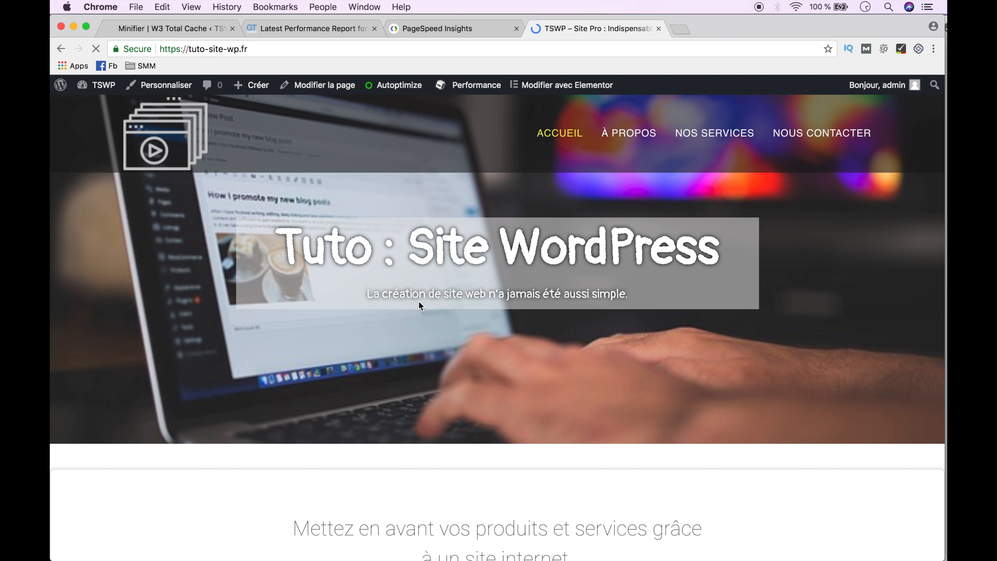
click(623, 138)
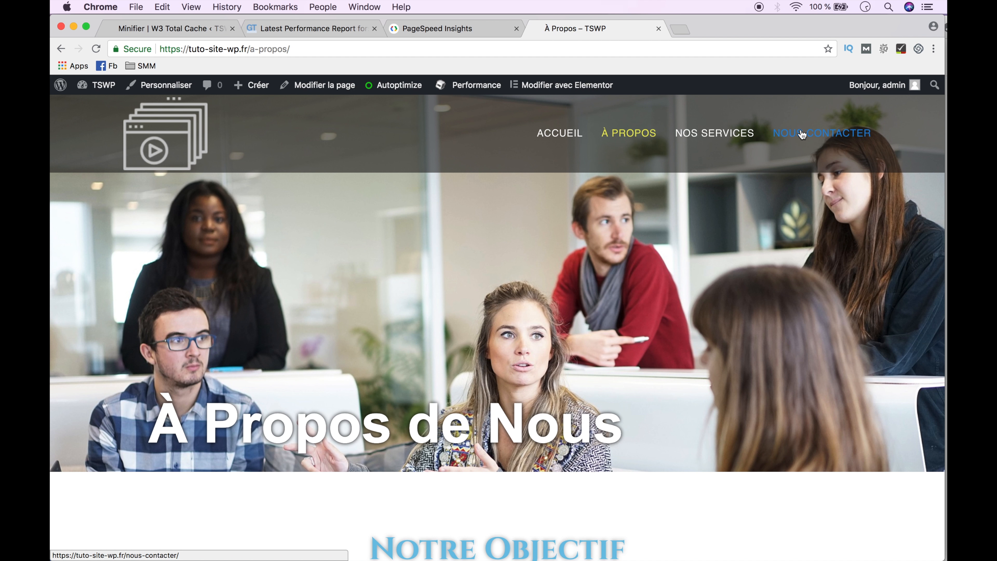
click(802, 135)
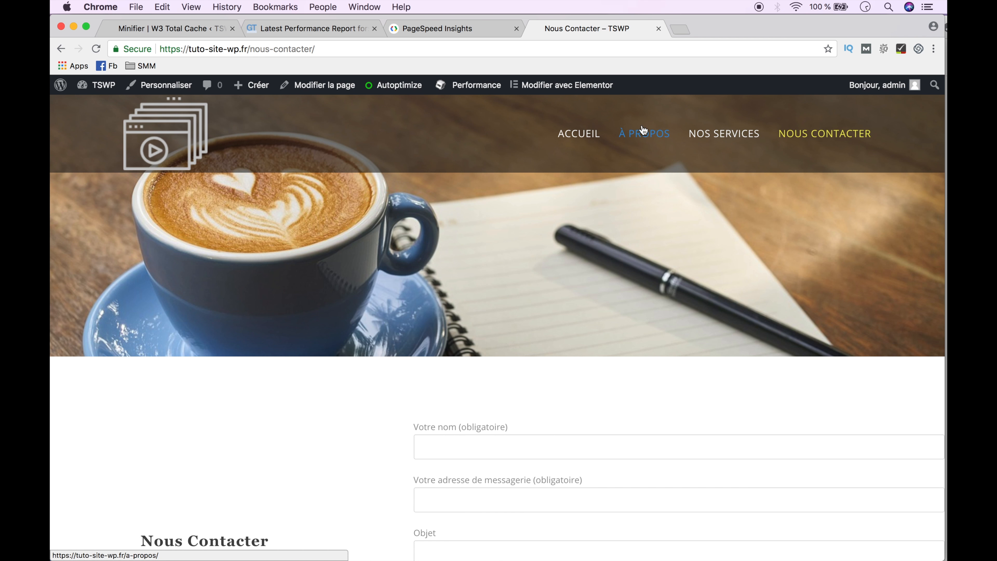
click(640, 136)
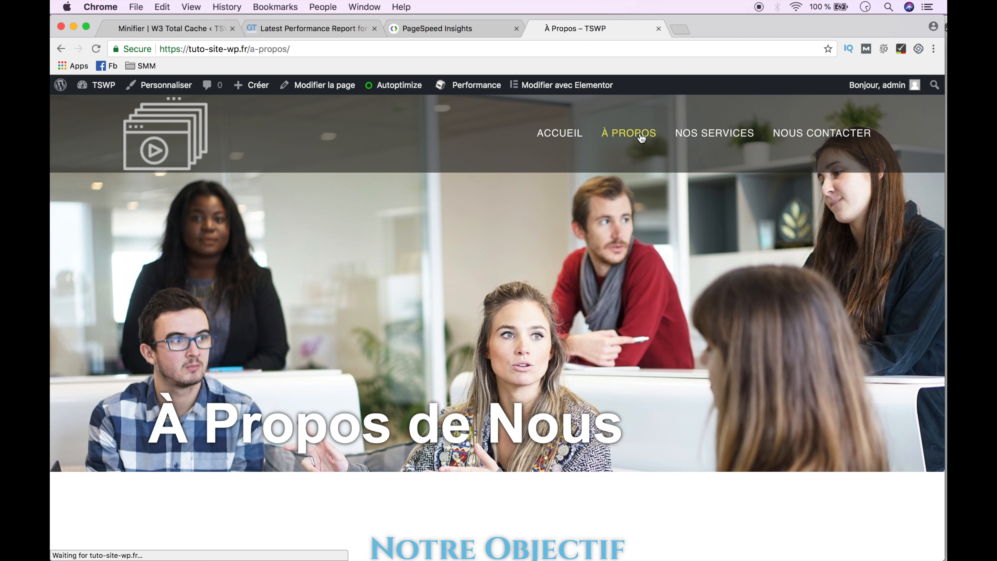
click(801, 136)
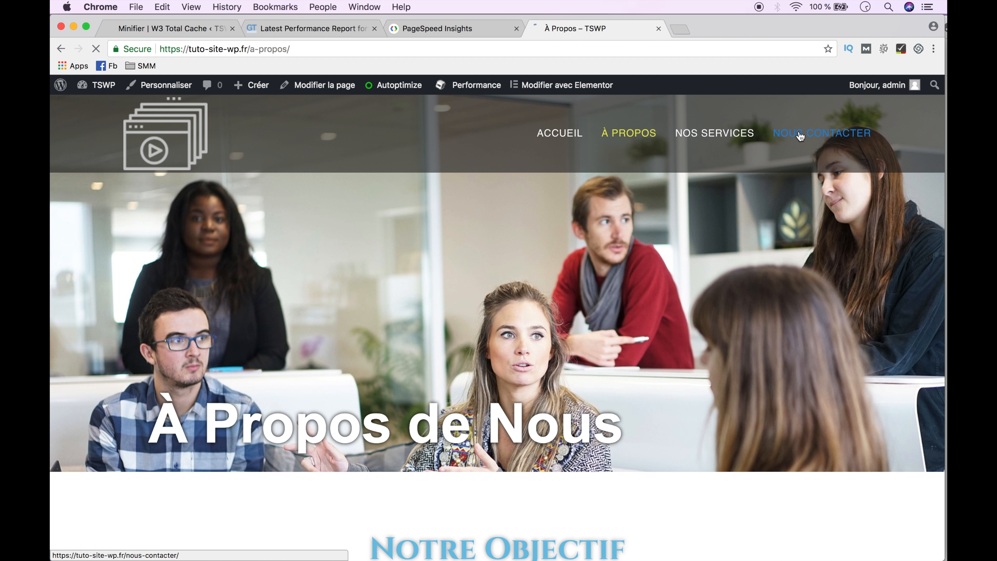